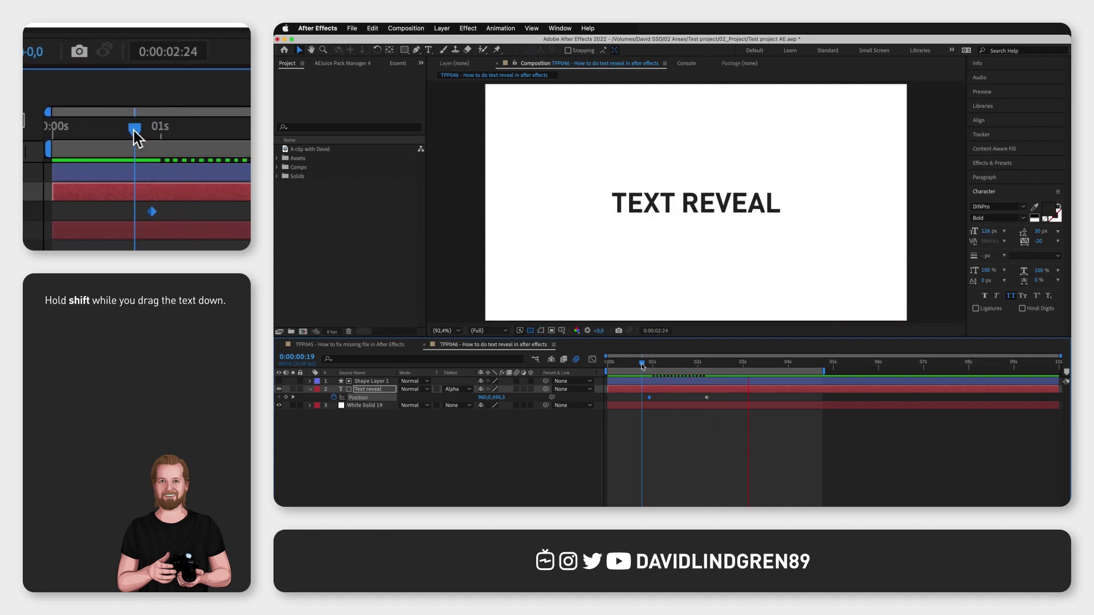
# - Apply Easy Ease to the text's position keyframe, set influence to 100%, and preview the reveal
pyautogui.click(595, 361)
pyautogui.rightClick(705, 386)
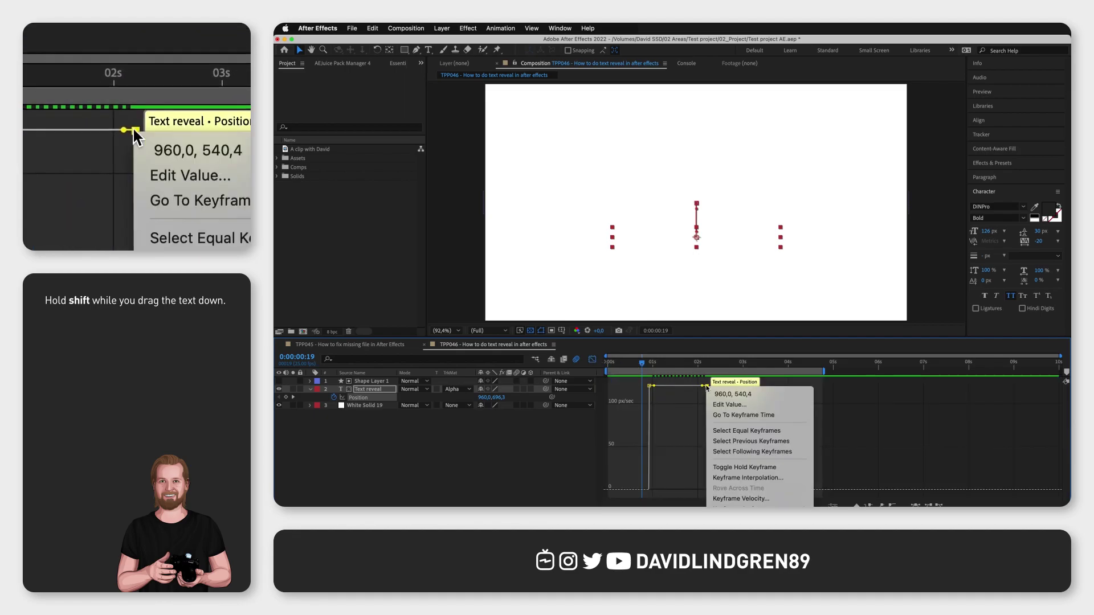
pyautogui.click(851, 461)
pyautogui.moveTo(697, 489); pyautogui.dragTo(677, 494)
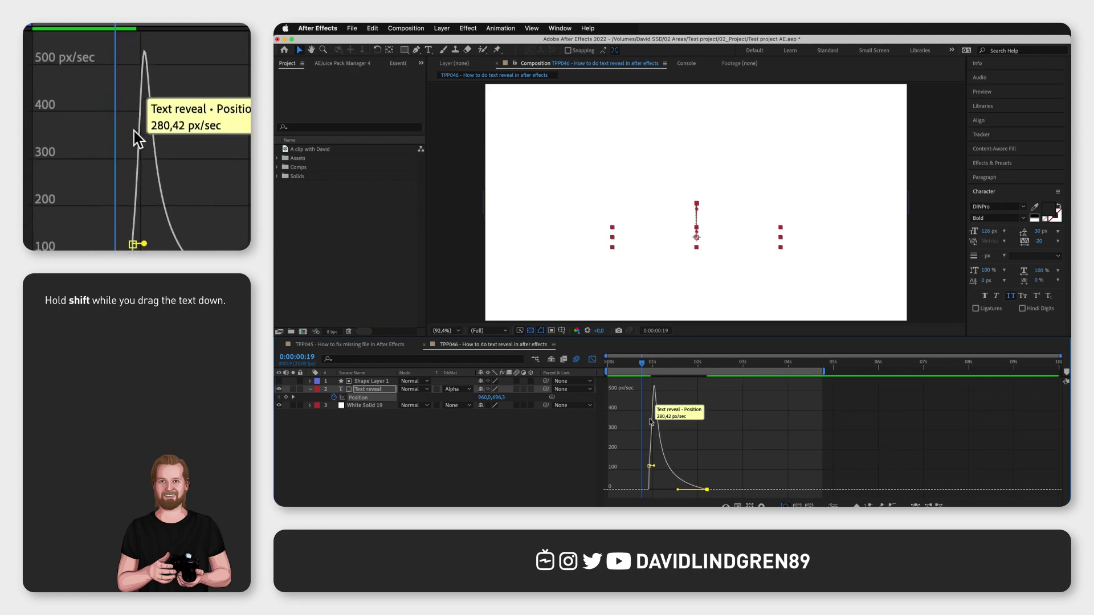
pyautogui.press('space')
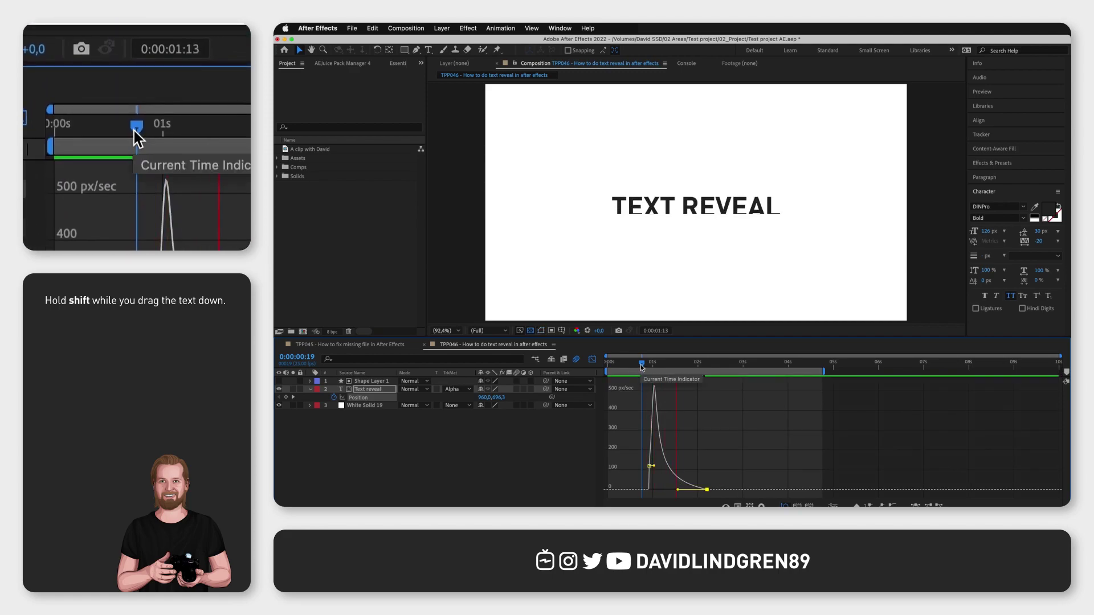